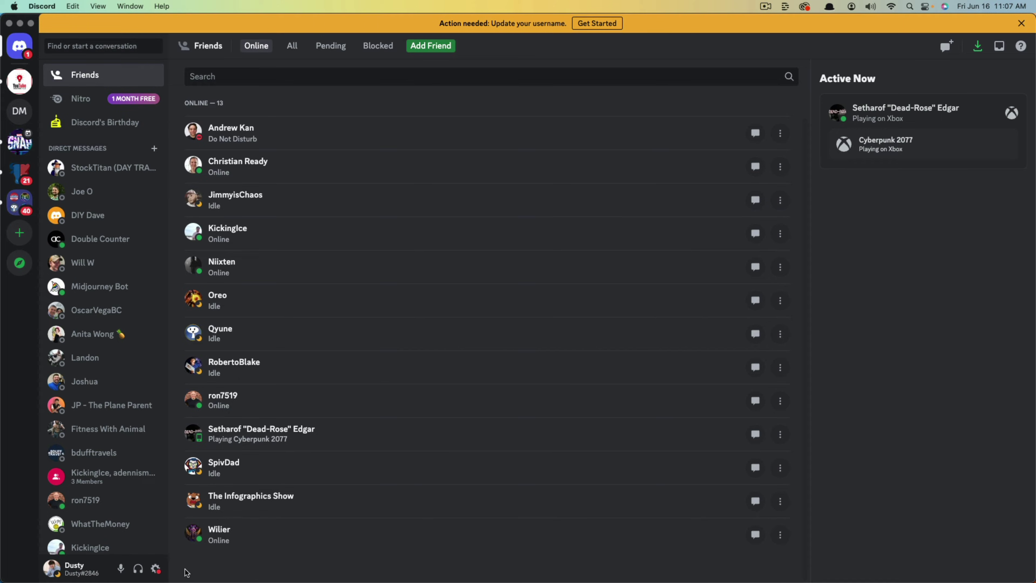
# - Open User Settings to My Account, showing the legacy tagged username and no display name
pyautogui.click(157, 568)
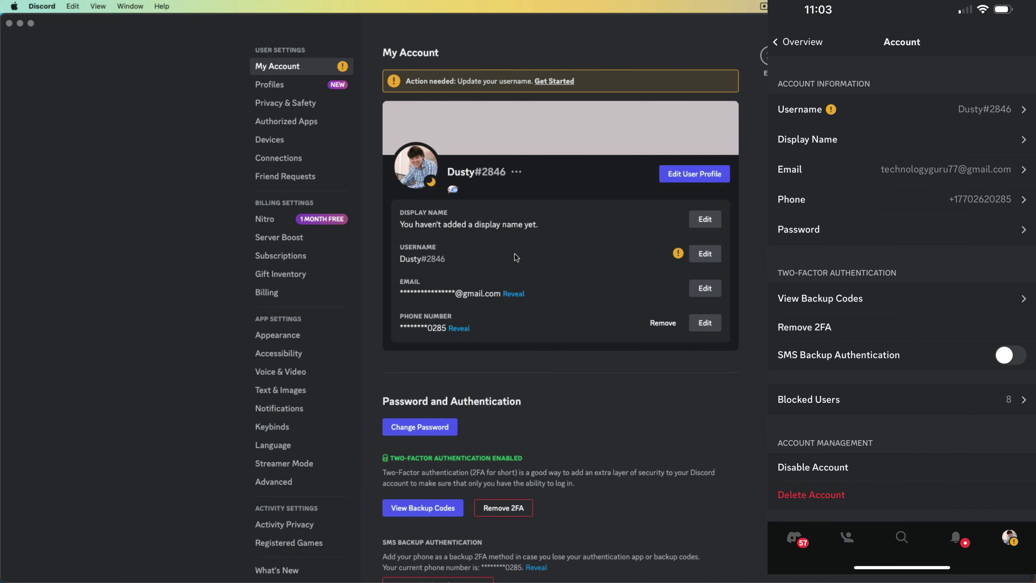
# - Start the username update and add the surname to the display name, then continue
pyautogui.click(705, 254)
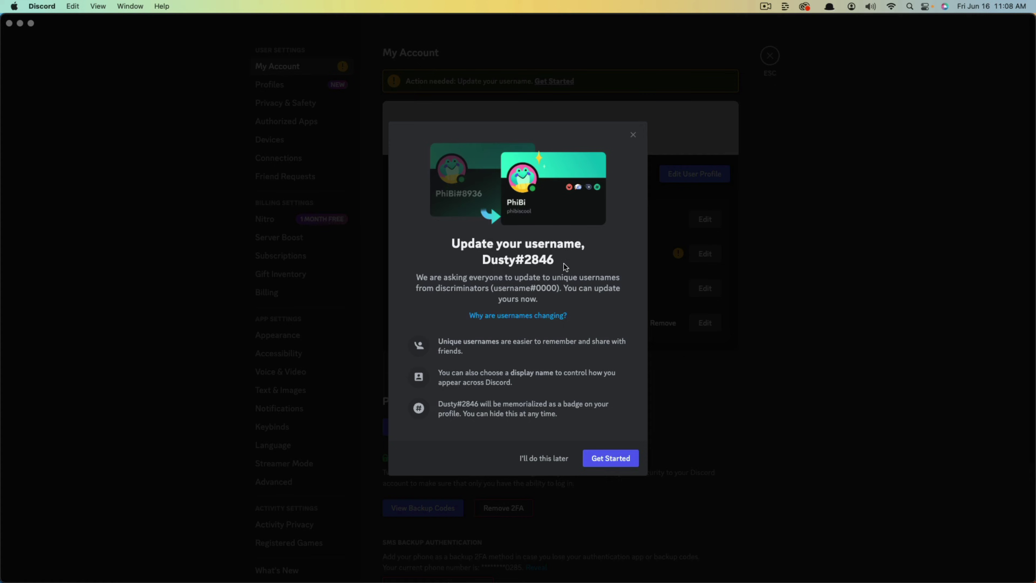
pyautogui.click(615, 460)
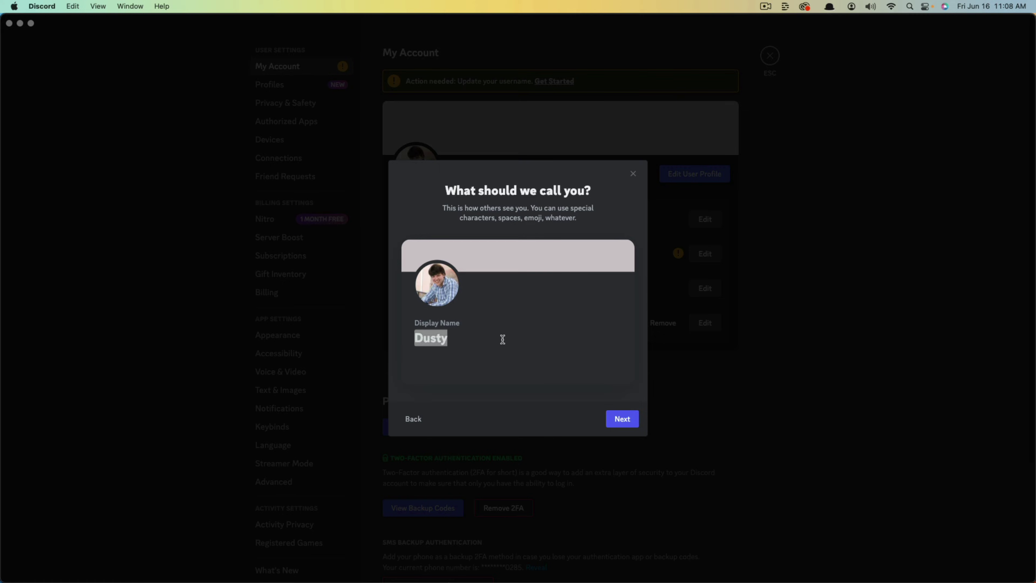
pyautogui.click(471, 337)
pyautogui.write('Porter')
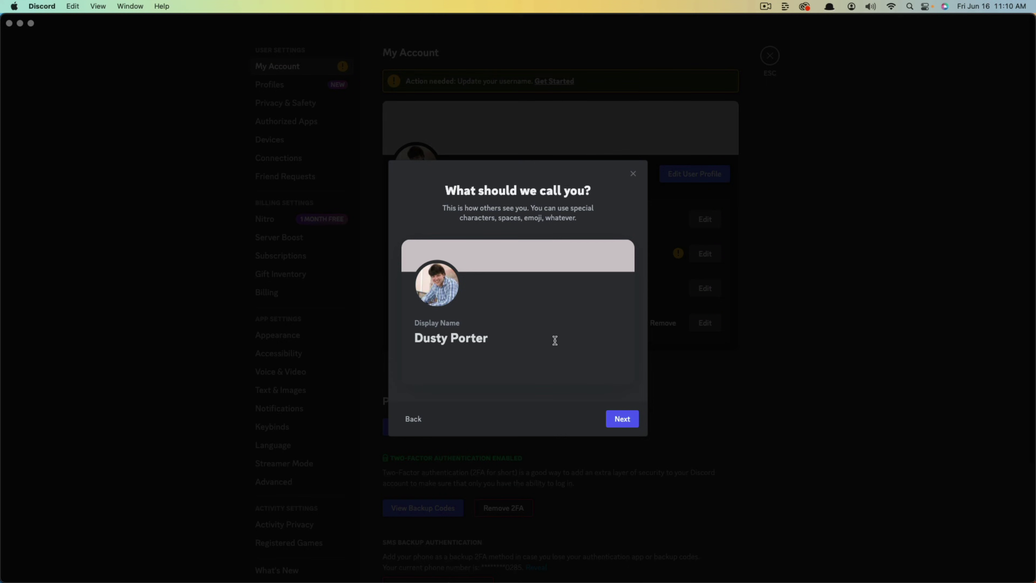
pyautogui.click(622, 420)
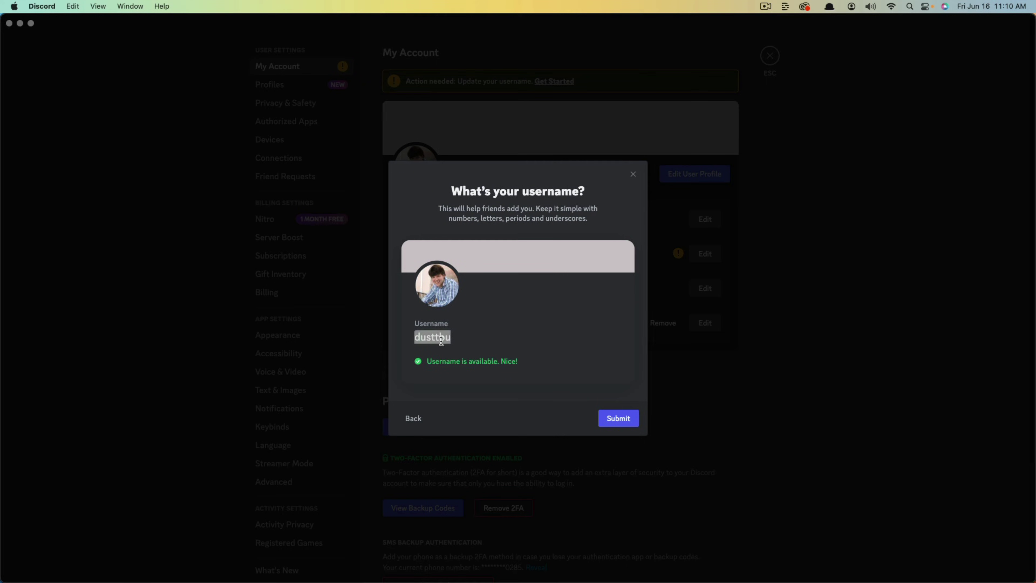
# - Extend the suggested unique username, submit it and acknowledge the confirmation
pyautogui.press('Right')
pyautogui.write('ster')
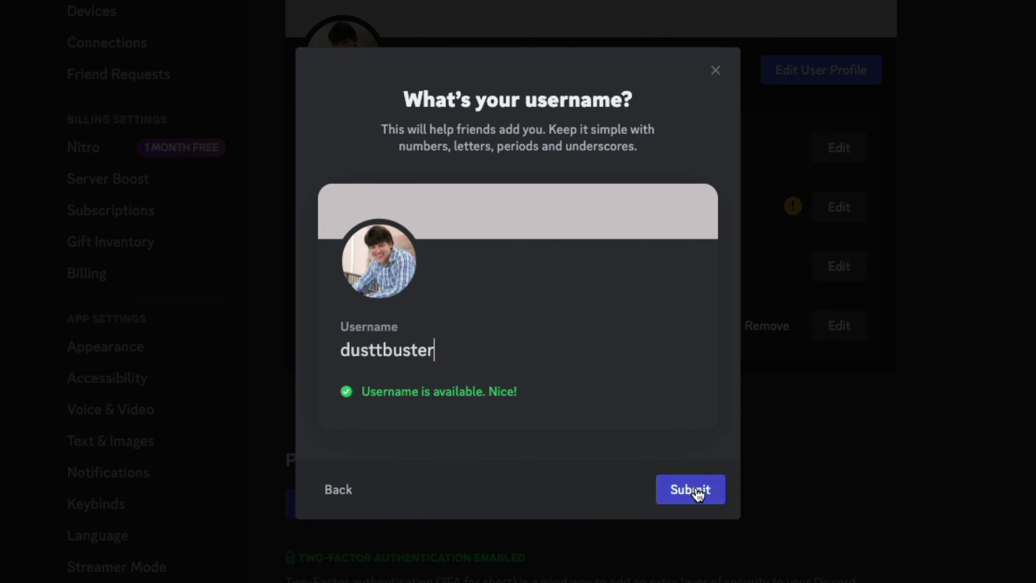
pyautogui.click(620, 417)
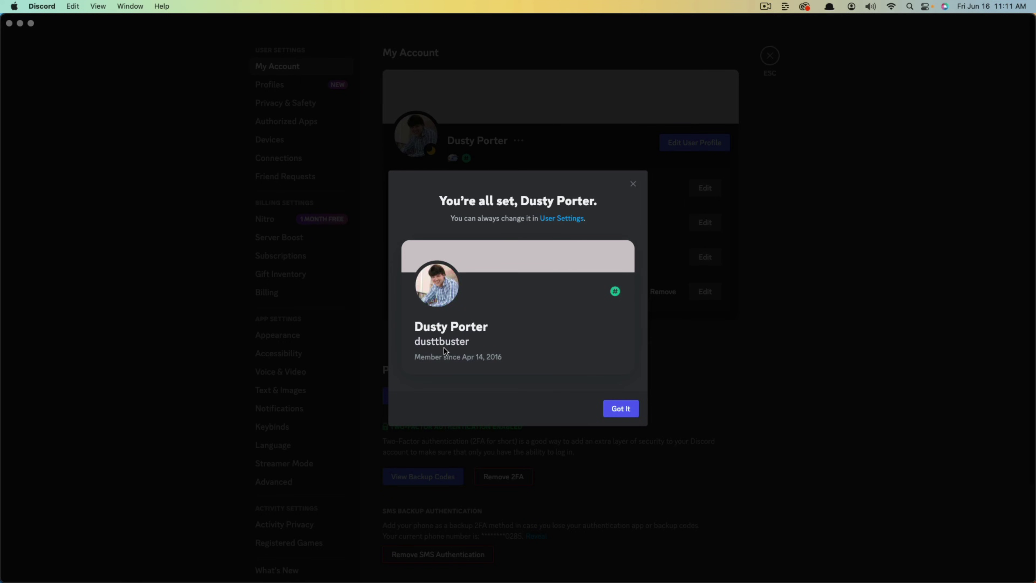
pyautogui.click(627, 413)
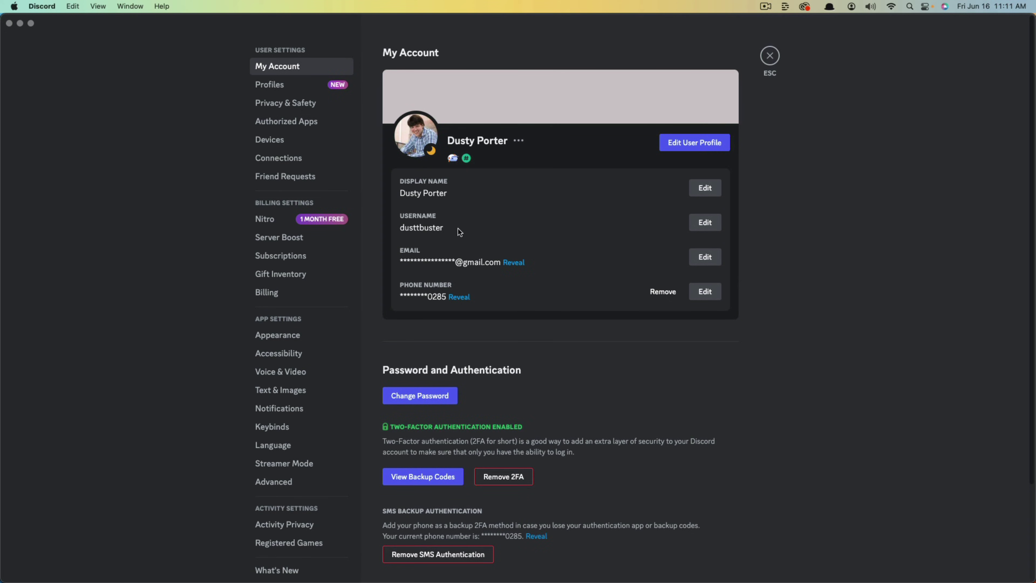
# - Check the new name on the Profiles settings page, then close User Settings
pyautogui.click(271, 87)
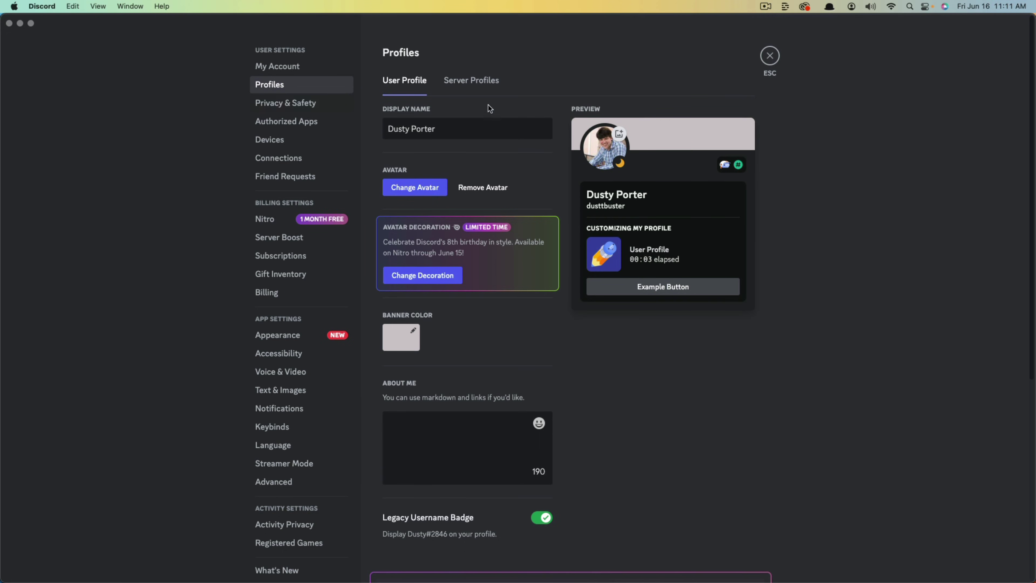
pyautogui.click(770, 56)
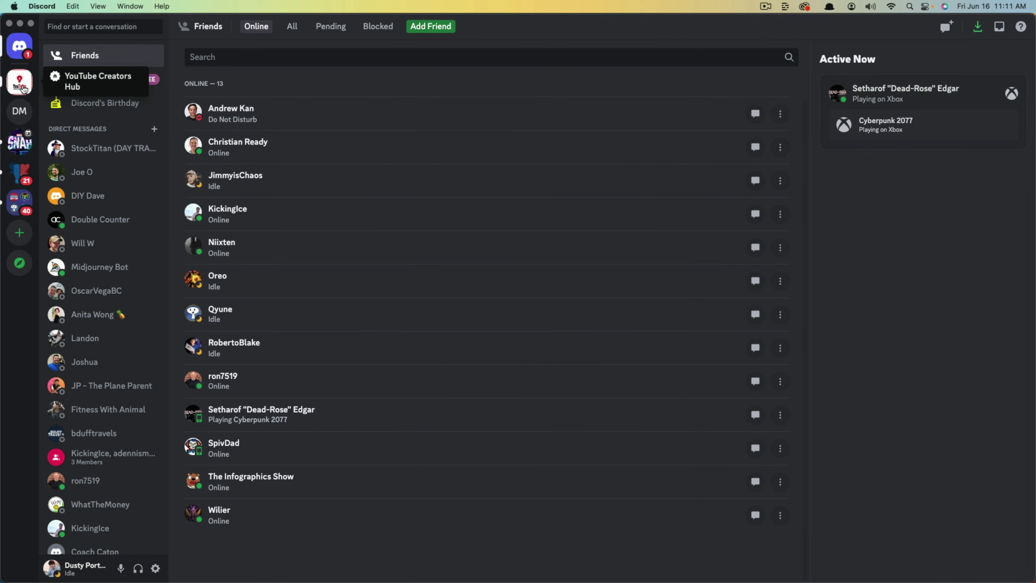
# - Post 'Test' in YouTube Creators Hub's #recent-uploads and check the author's profile card
pyautogui.click(24, 87)
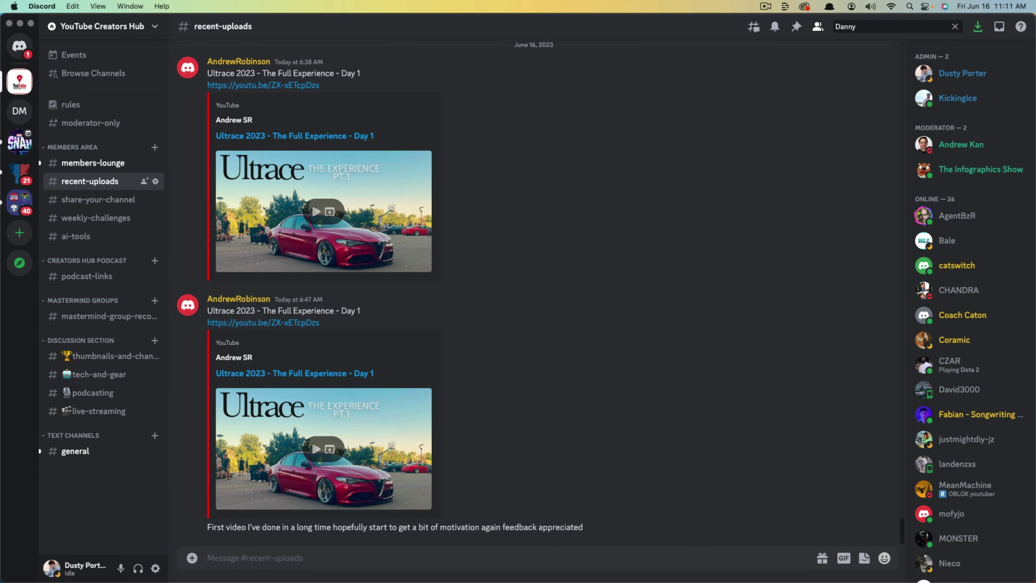
pyautogui.write('Test')
pyautogui.press('Return')
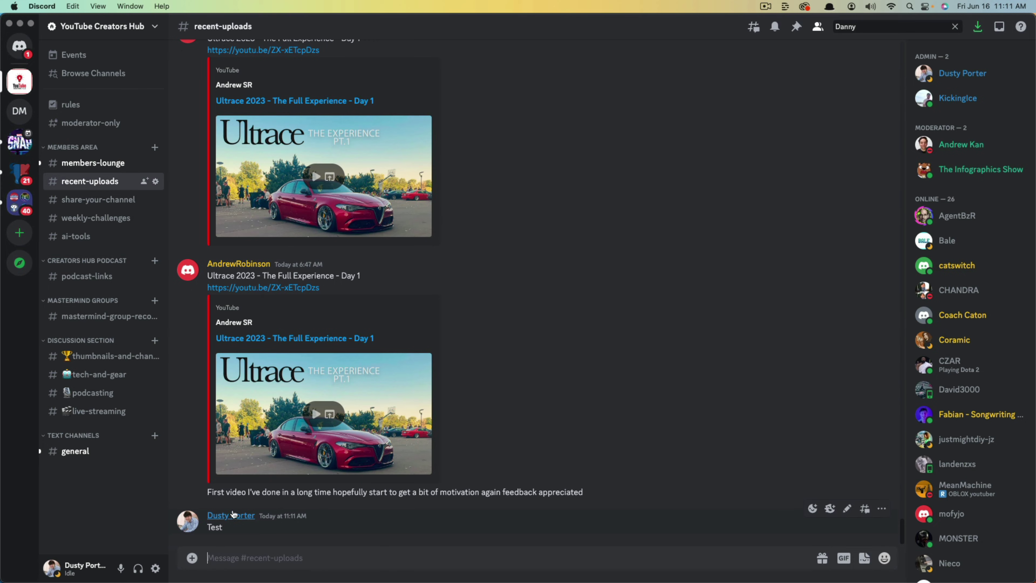
pyautogui.click(231, 519)
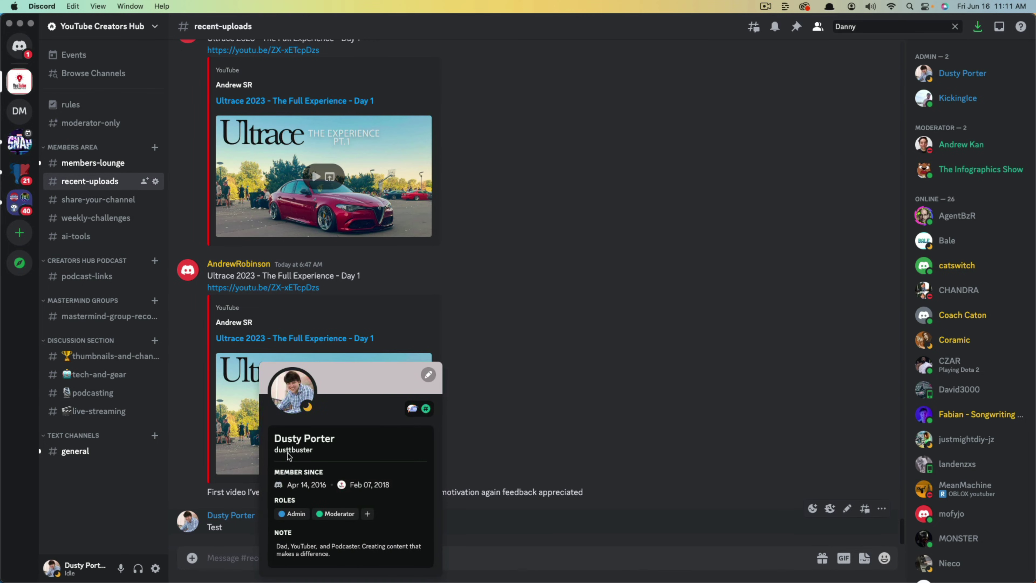
pyautogui.moveTo(275, 450); pyautogui.dragTo(332, 454)
pyautogui.click(478, 559)
# - Delete the 'Test' message
pyautogui.click(883, 511)
pyautogui.click(795, 541)
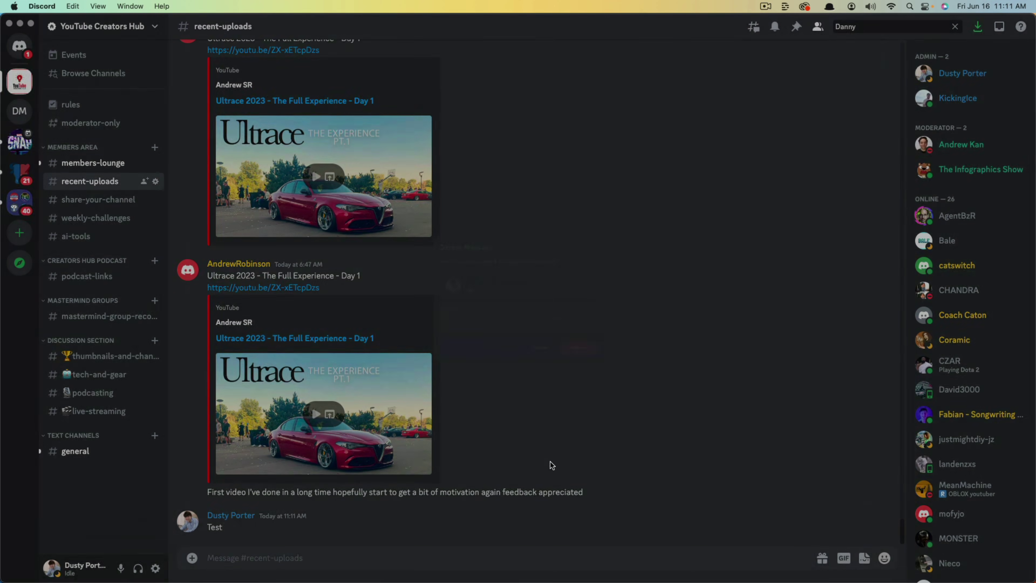
pyautogui.click(618, 374)
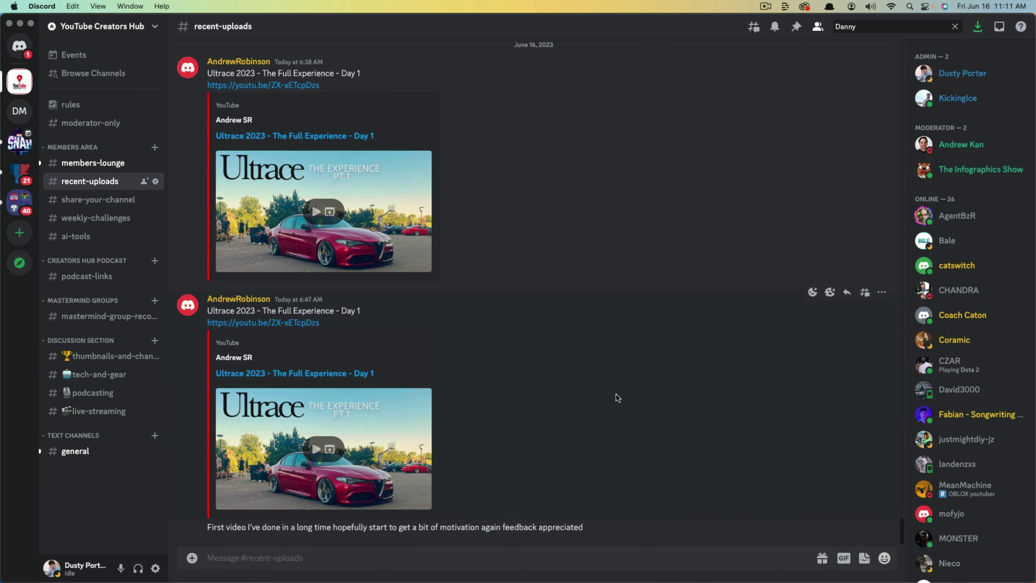